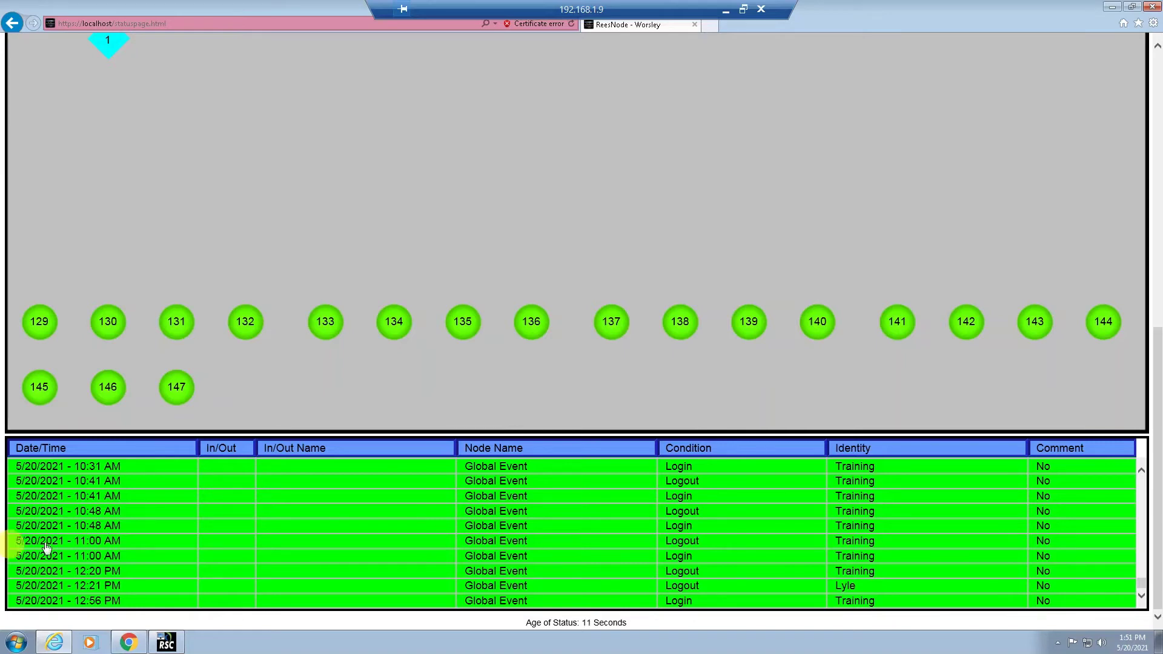
Step: Inspect the info boxes of inputs 129–133, from DatabaseWatch through MPX 1 BatteryWatch
left_click(40, 323)
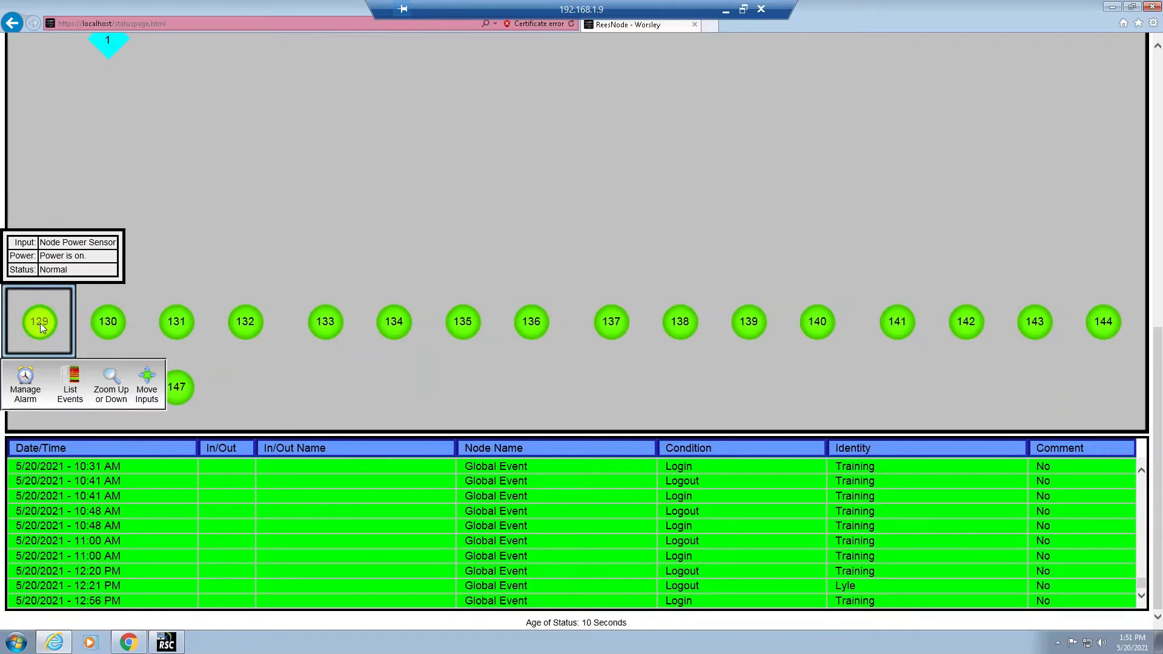
left_click(113, 325)
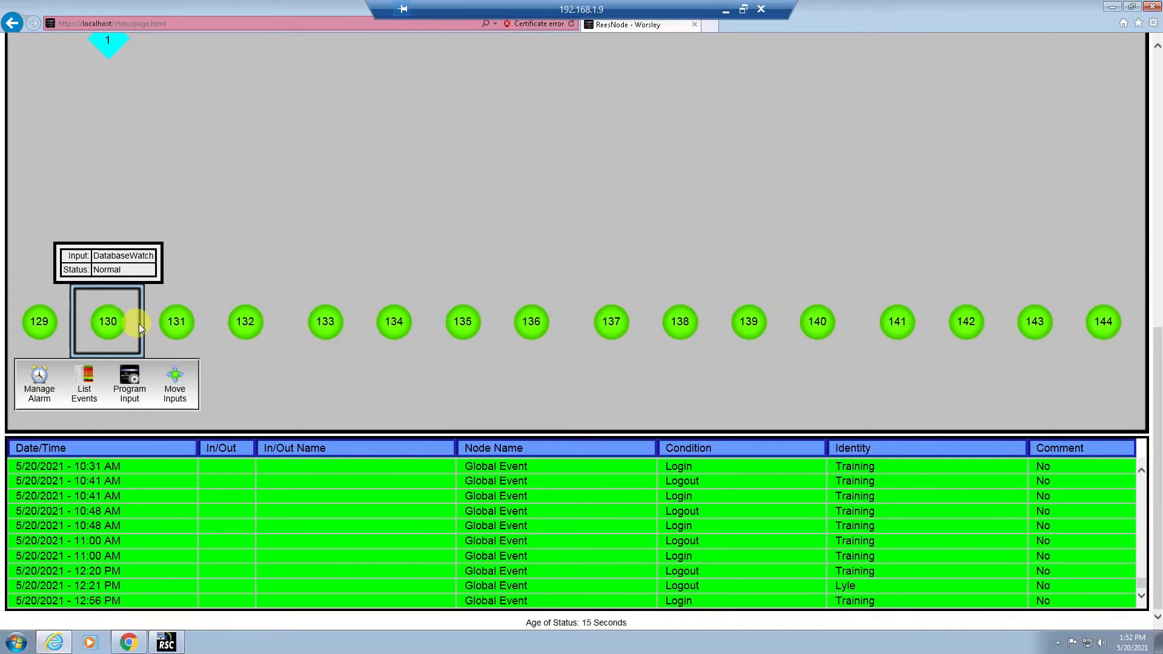
left_click(179, 323)
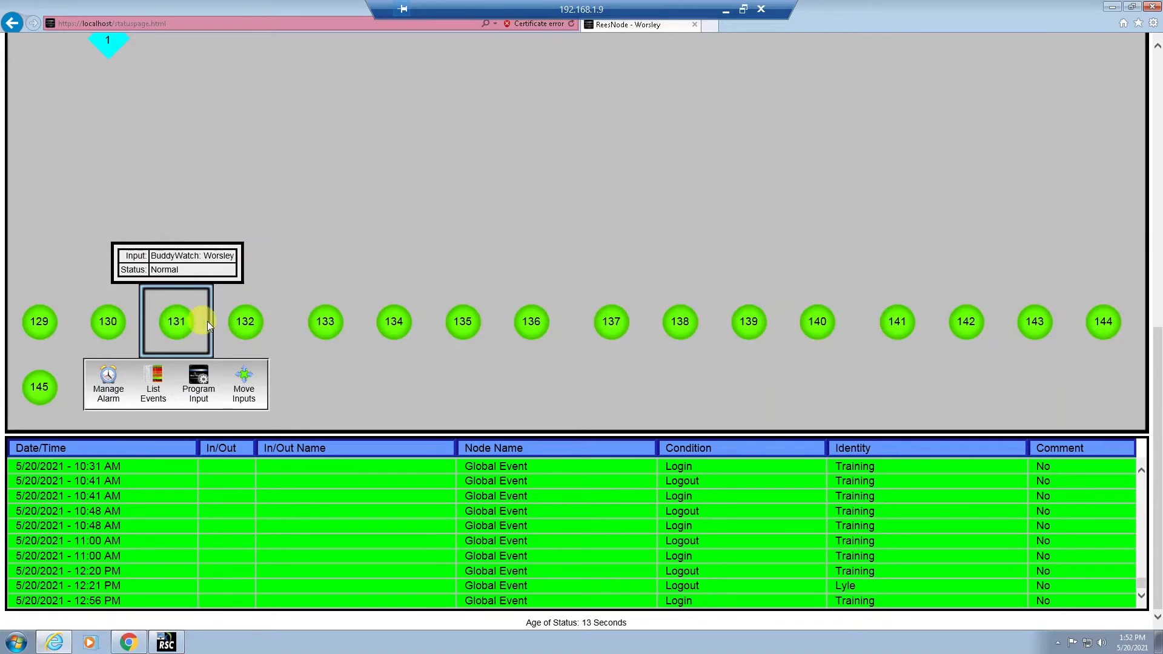
left_click(245, 322)
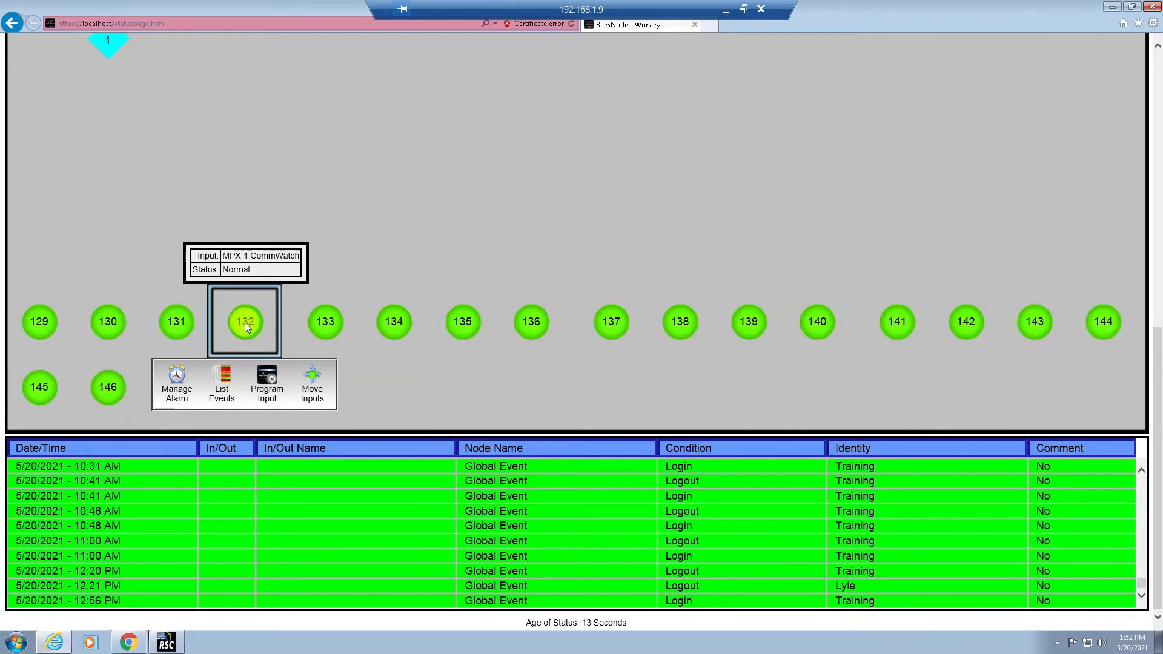
left_click(324, 324)
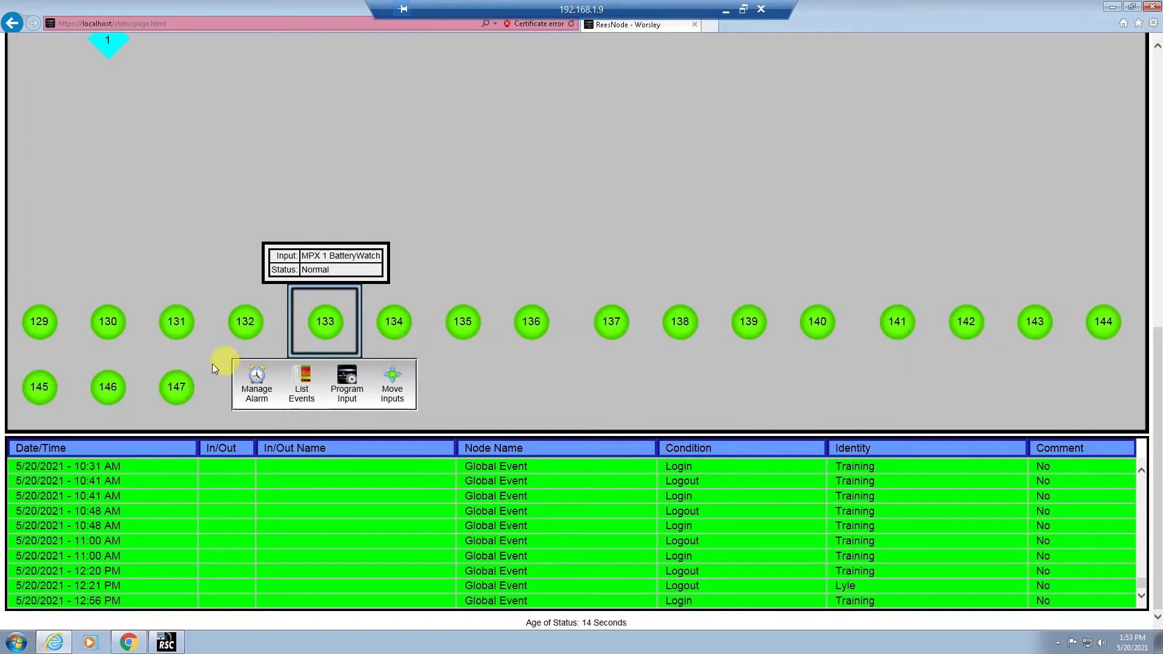
Step: Select input 5 at the top of the page and open its Manage Alarm inhibit/enable options
scroll(6, 551, "up", 10)
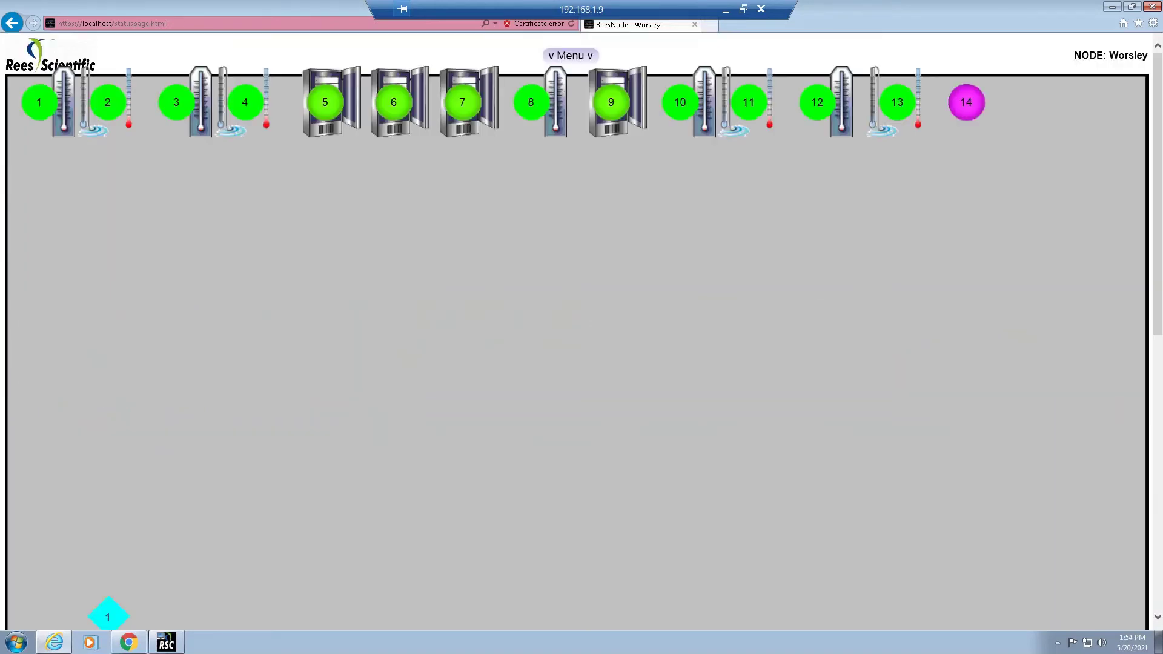
left_click(326, 104)
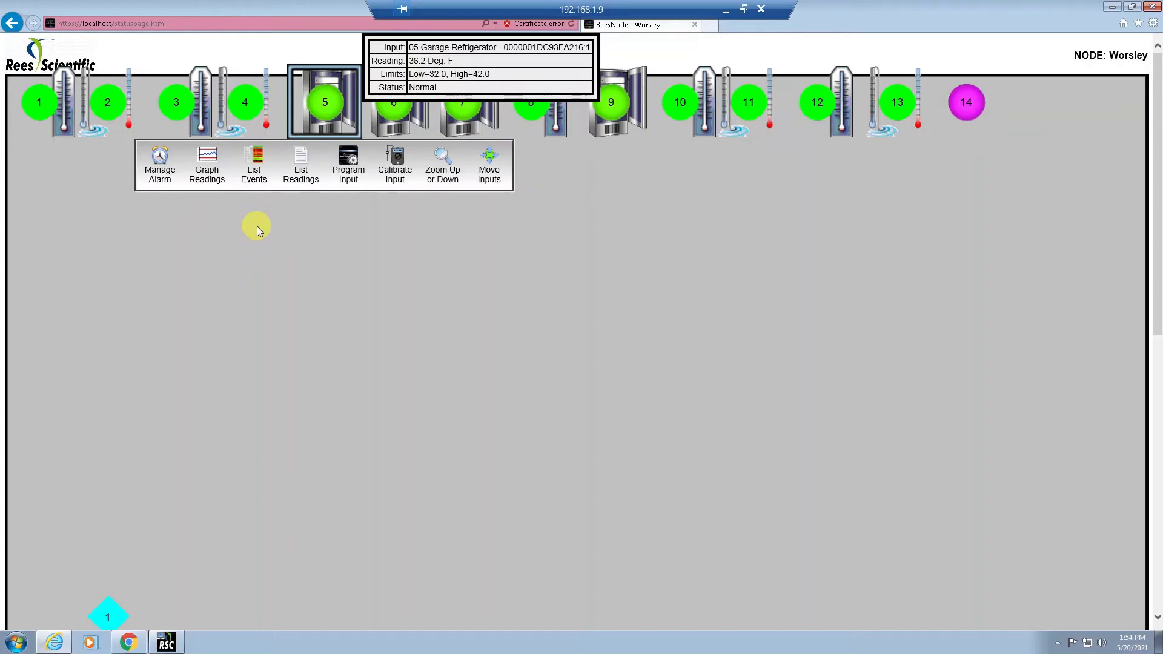
left_click(164, 167)
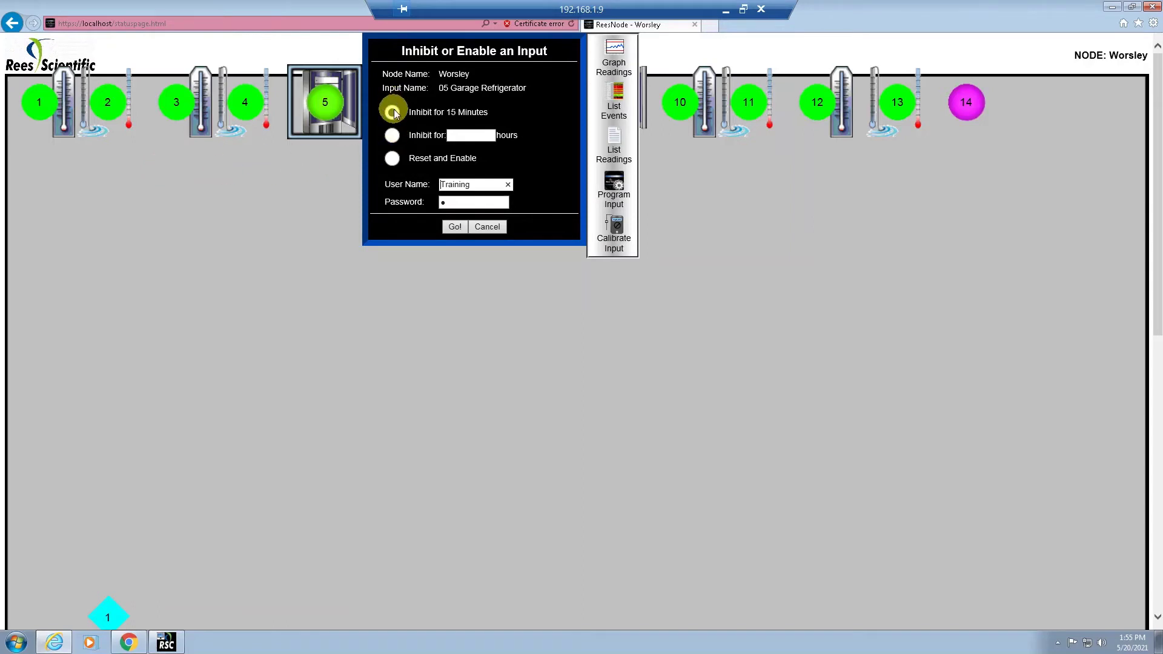
Step: Inhibit 05 Garage Refrigerator for 5 hours using the 'Inhibit for … hours' option
left_click(393, 136)
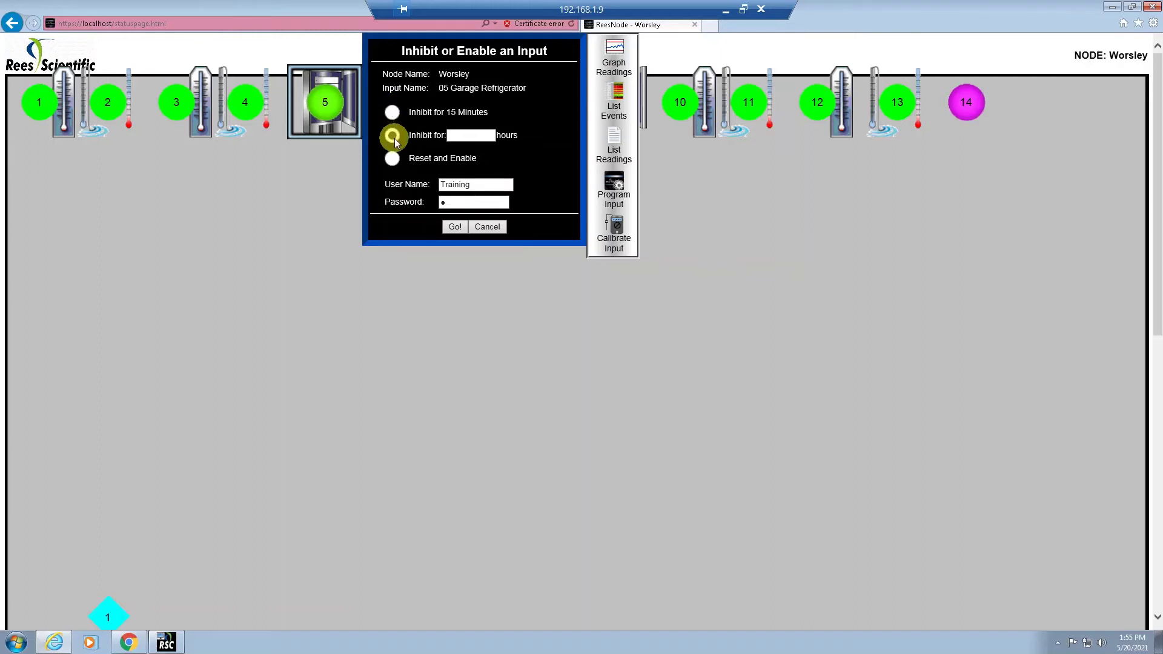
left_click(462, 137)
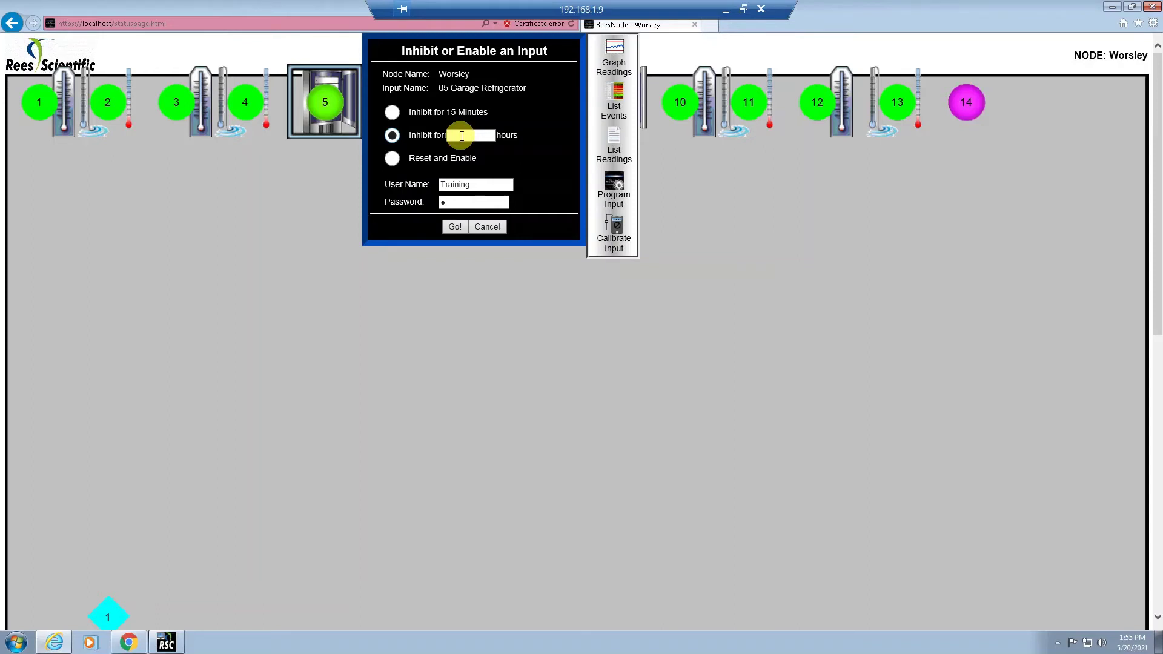
left_click(461, 137)
type("5")
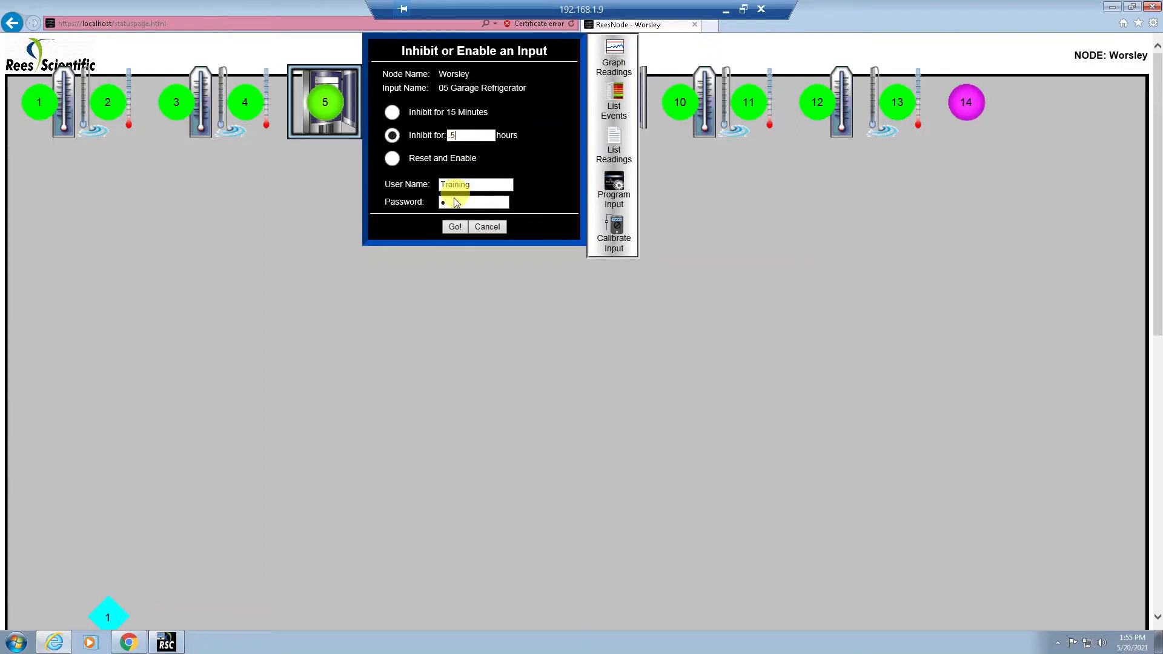
left_click(455, 228)
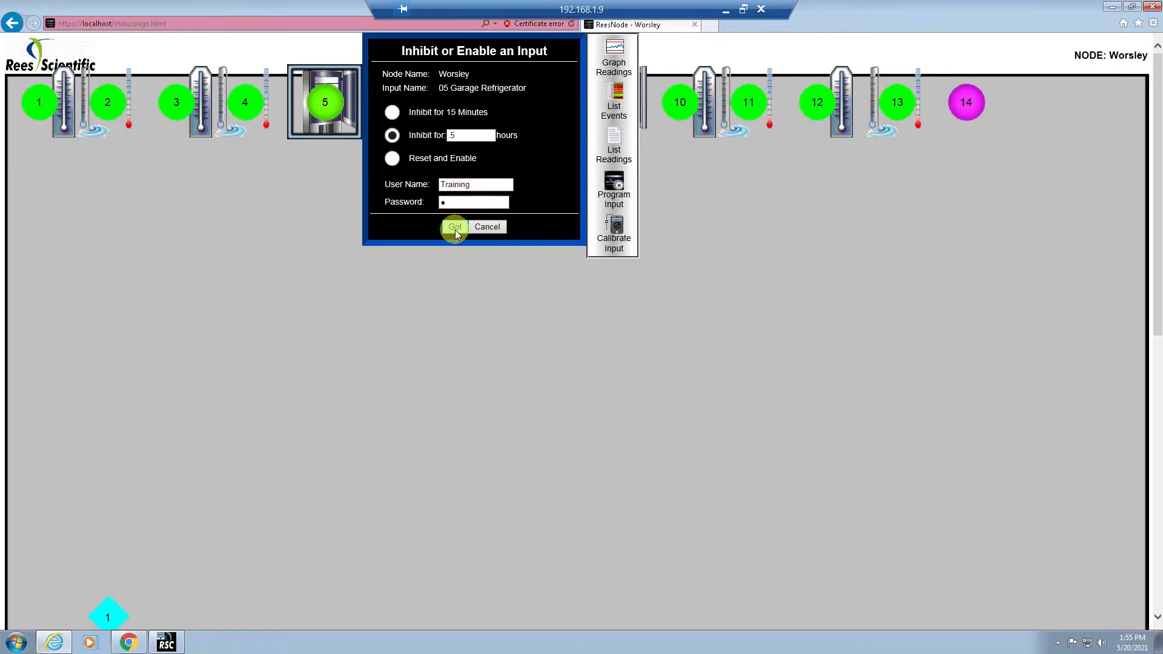
Step: Reset and re-enable 05 Garage Refrigerator through Manage Alarm so it shows Normal again
left_click(330, 111)
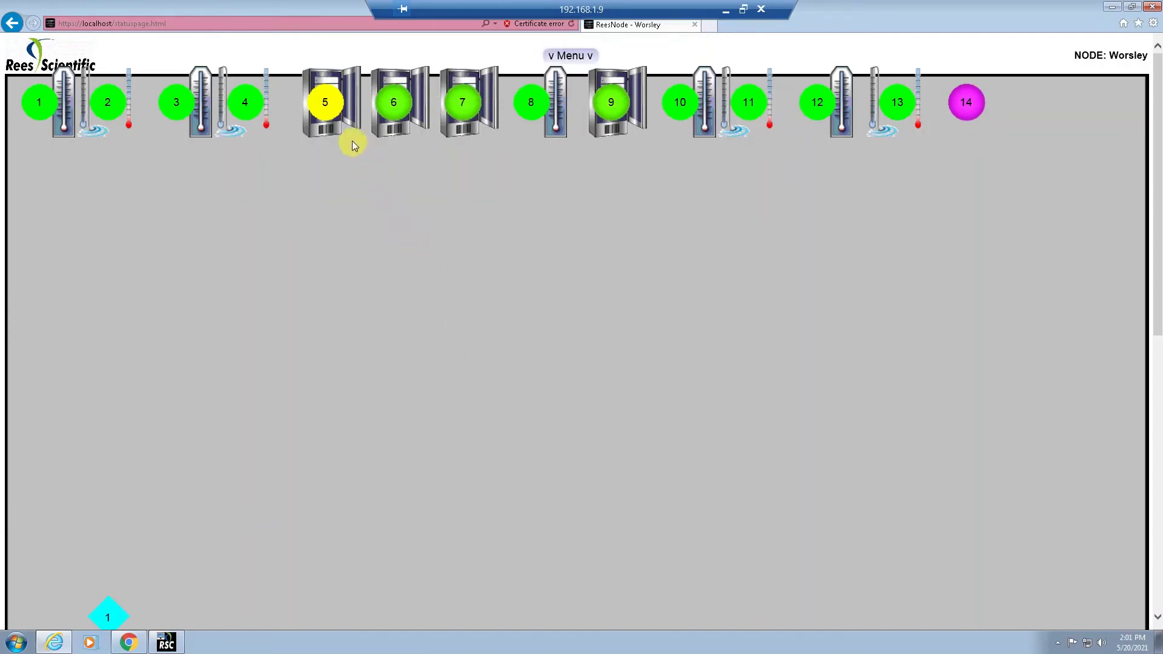
left_click(326, 100)
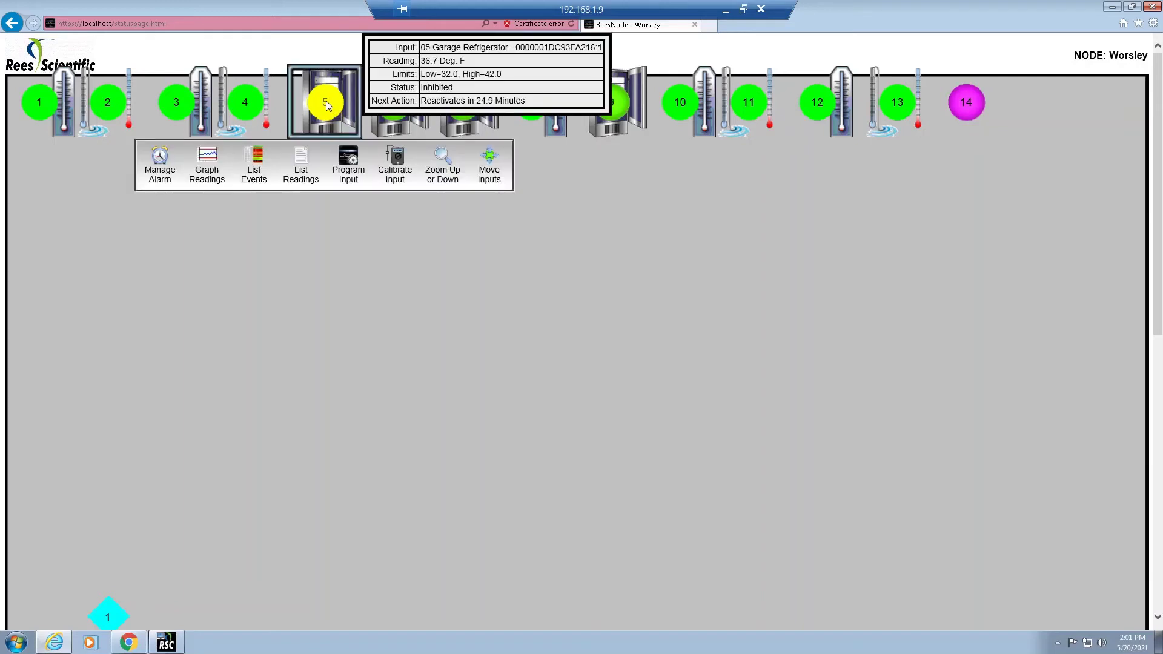
left_click(161, 166)
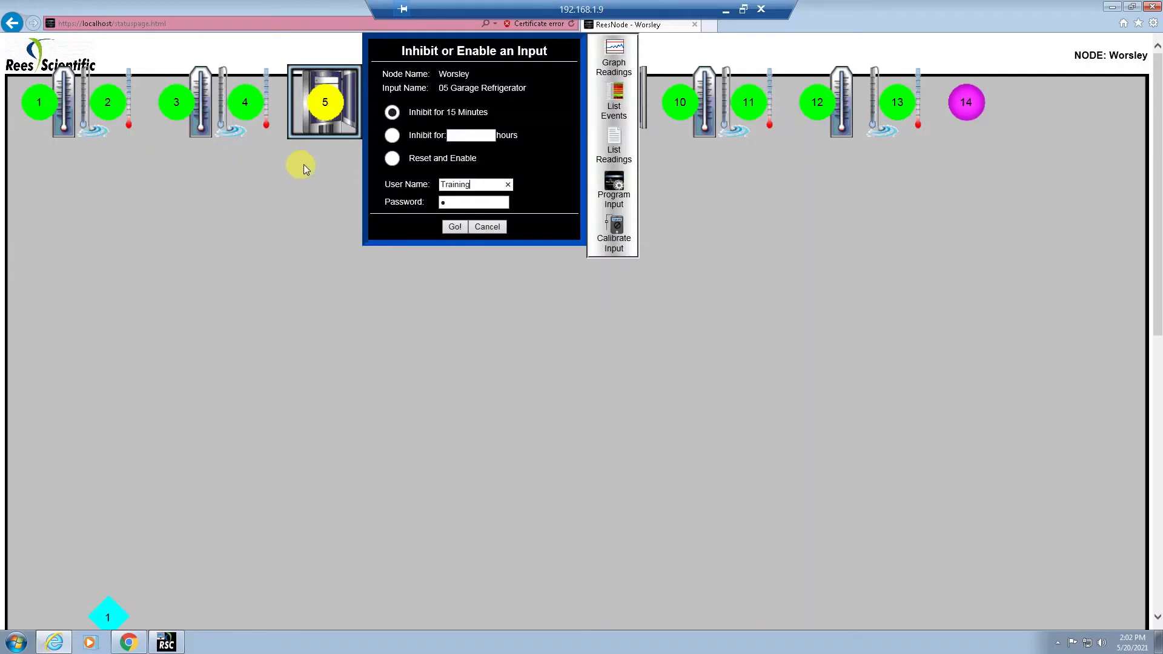
left_click(392, 159)
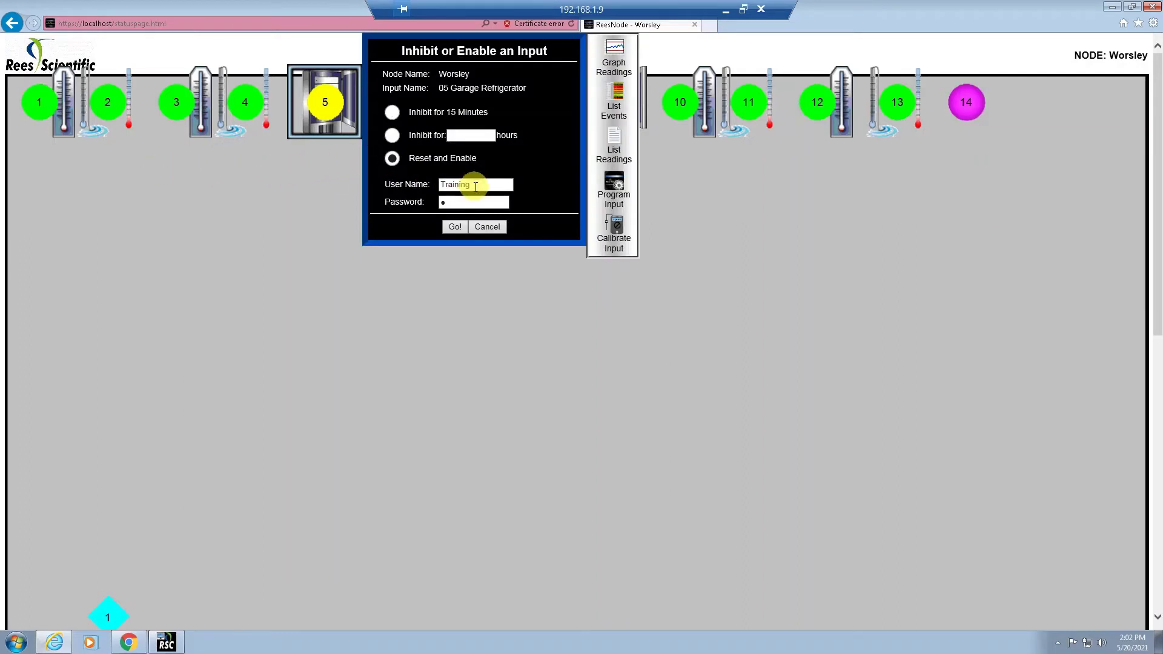
left_click(454, 228)
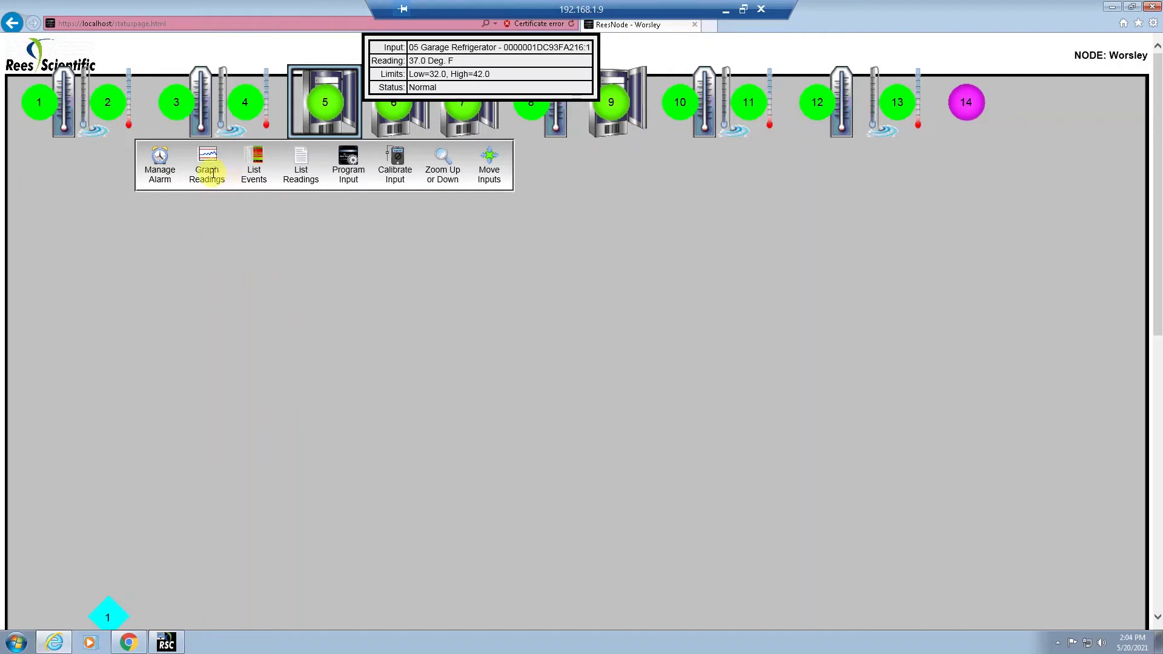
Step: Open input 5's readings graph, set its start date to 10 May, redraw and print it
left_click(215, 176)
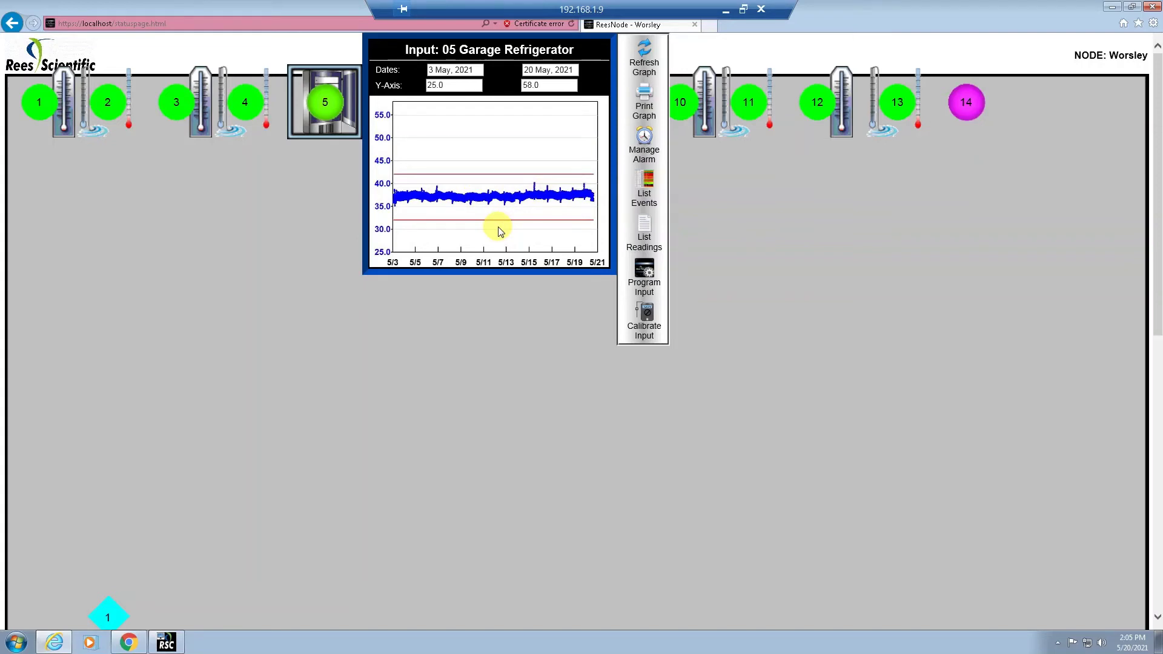
left_click(475, 71)
left_click(473, 157)
left_click(644, 57)
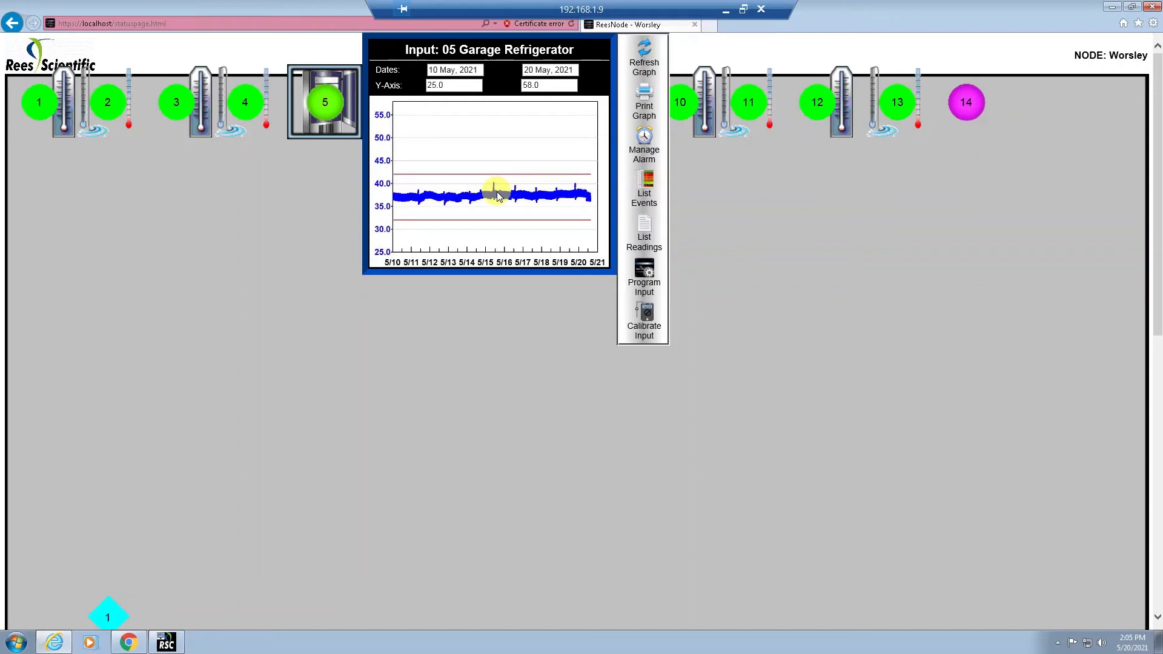
left_click(644, 106)
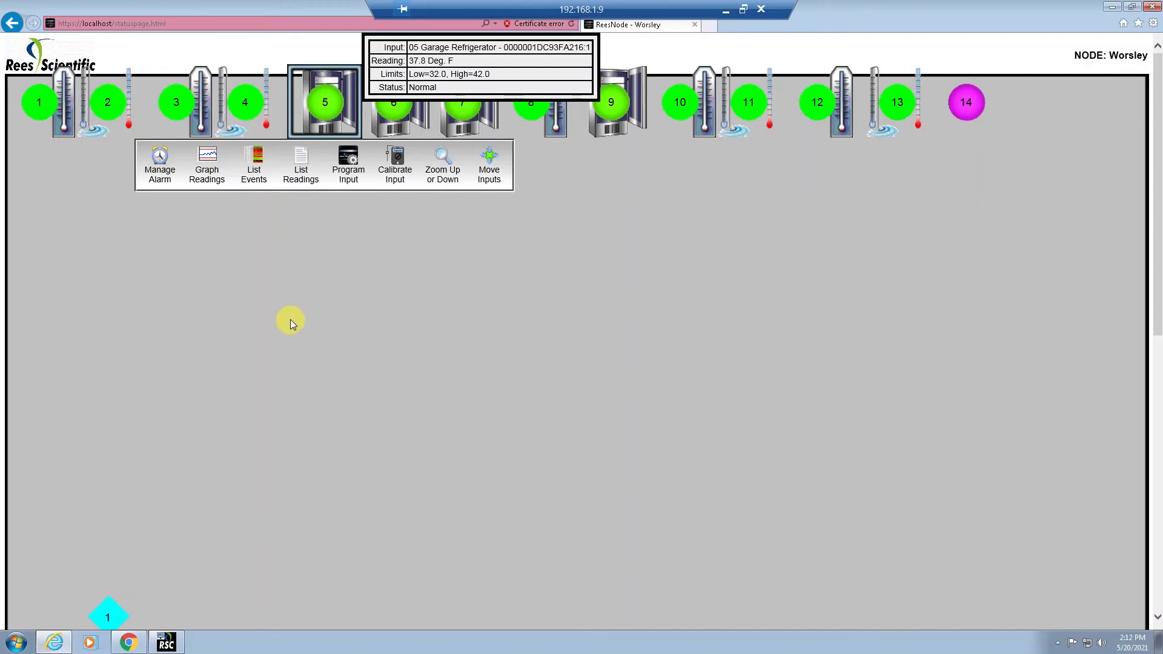
Step: List input 5's events and its 13–20 May readings, then print the readings list
left_click(256, 164)
left_click(302, 164)
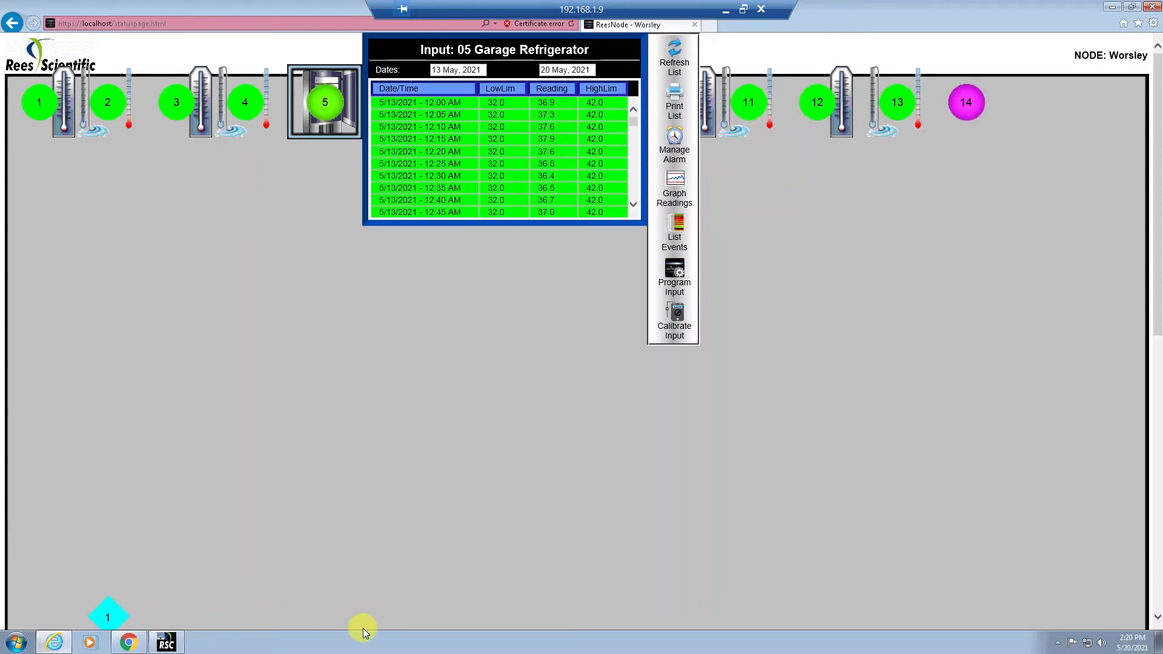
left_click(680, 106)
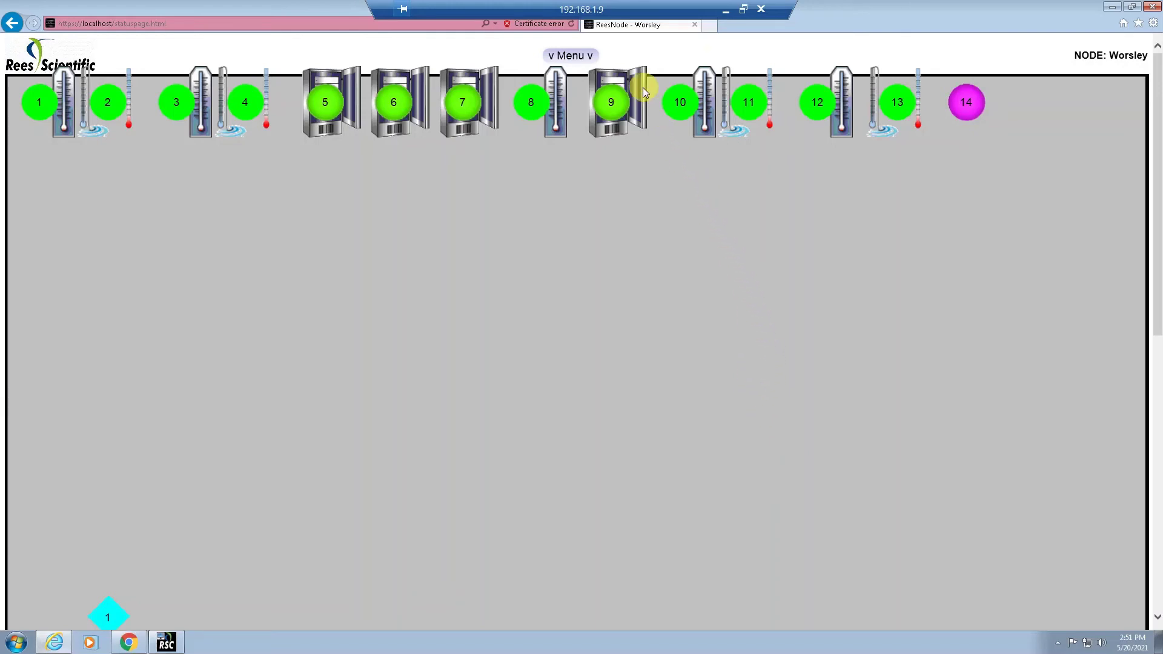
Step: Run the Global Events report from the Menu for 13–20 May 2021
left_click(572, 55)
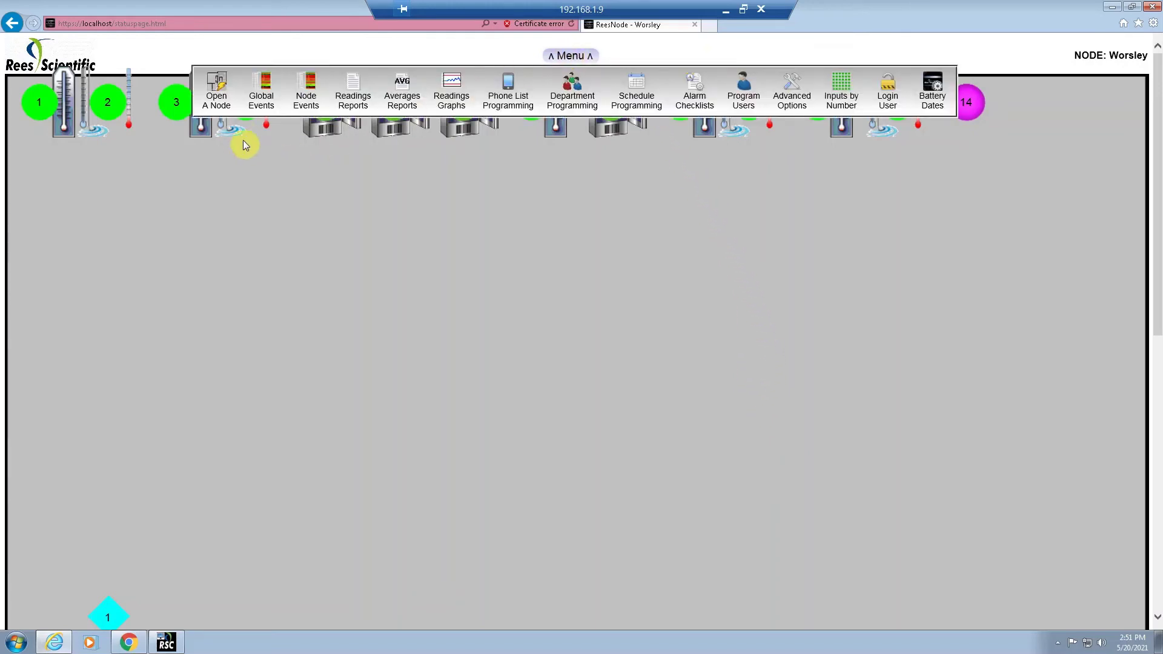
left_click(263, 100)
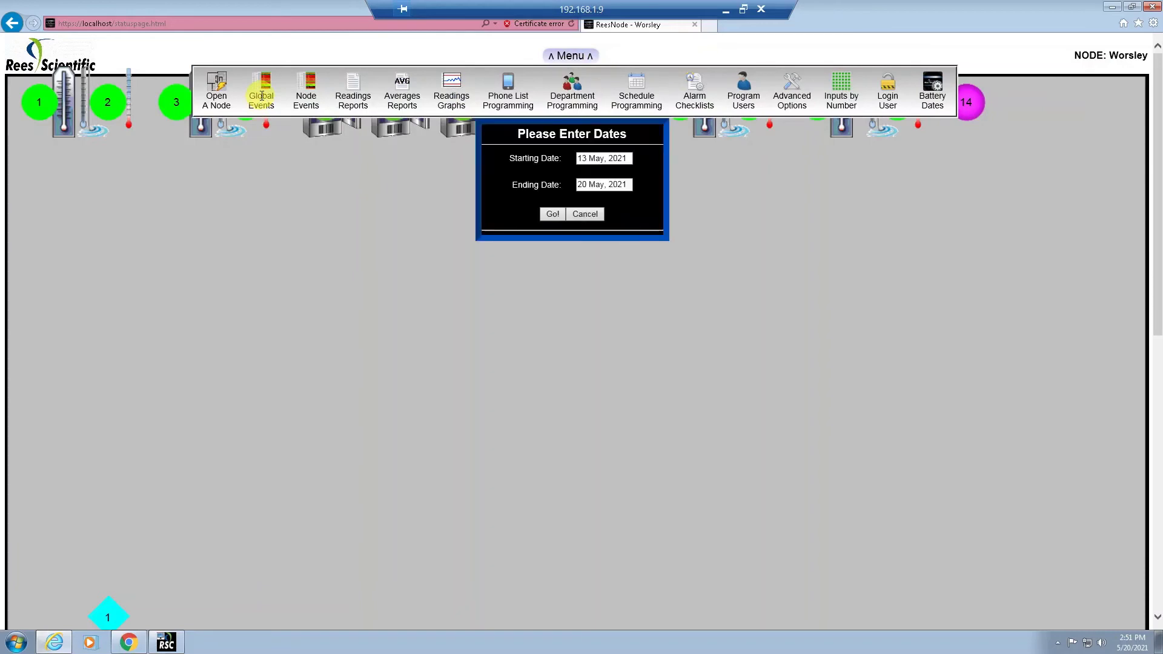
left_click(551, 215)
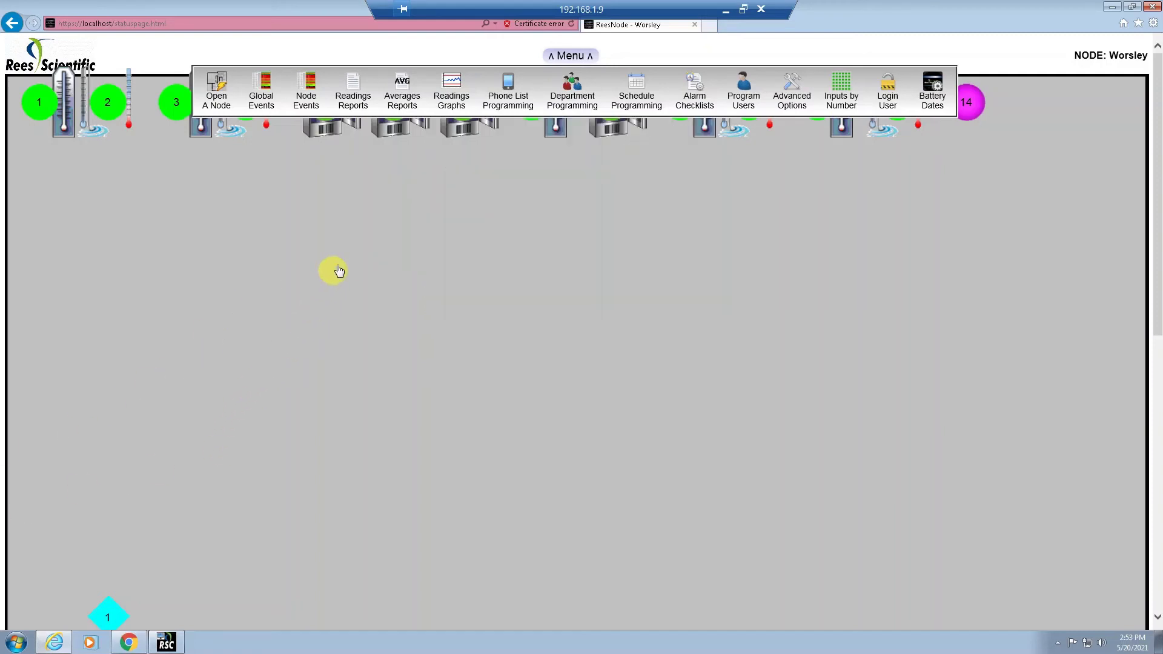
left_click(307, 95)
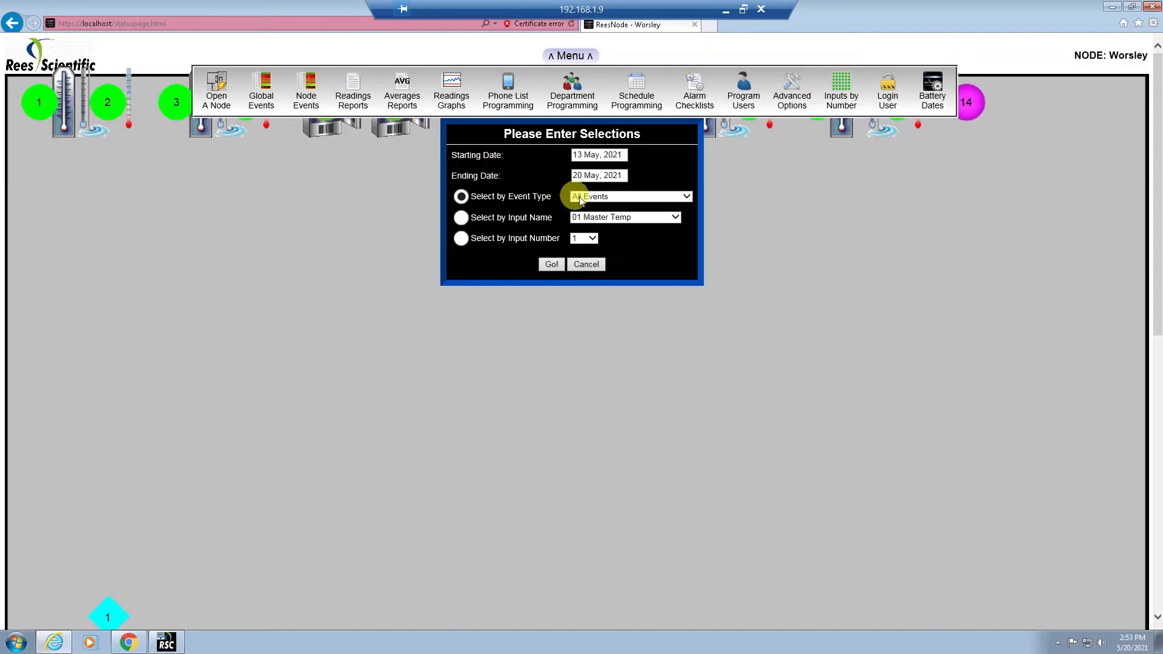
Step: Filter Node Events to the Program Changes event type and run the query
left_click(687, 199)
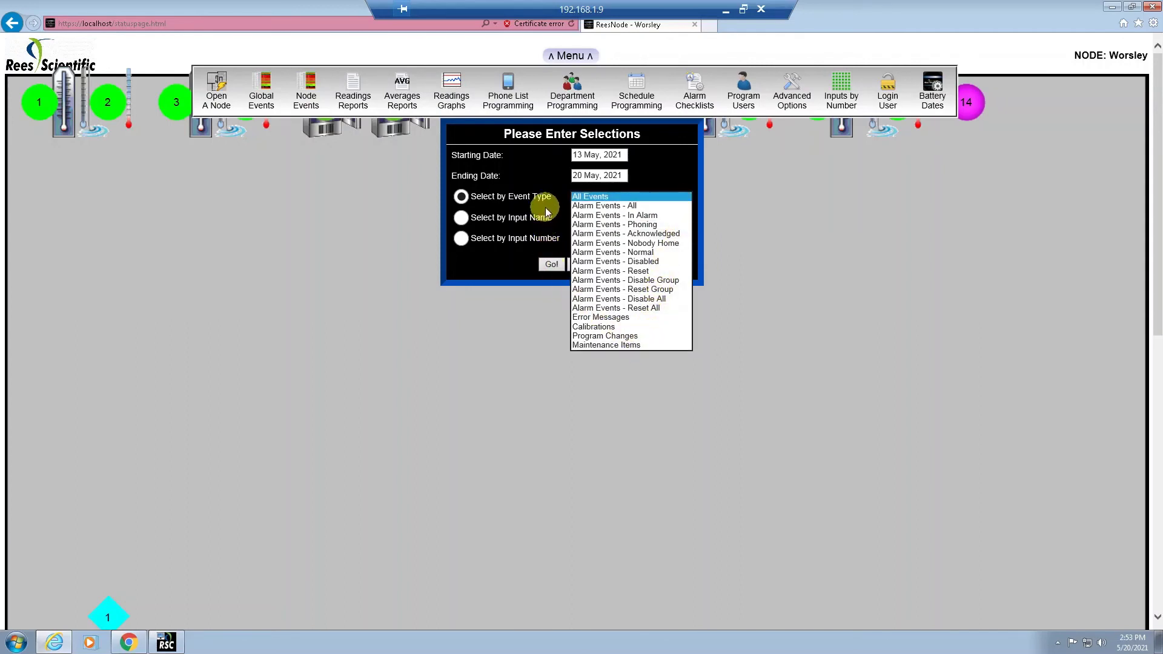
left_click(596, 336)
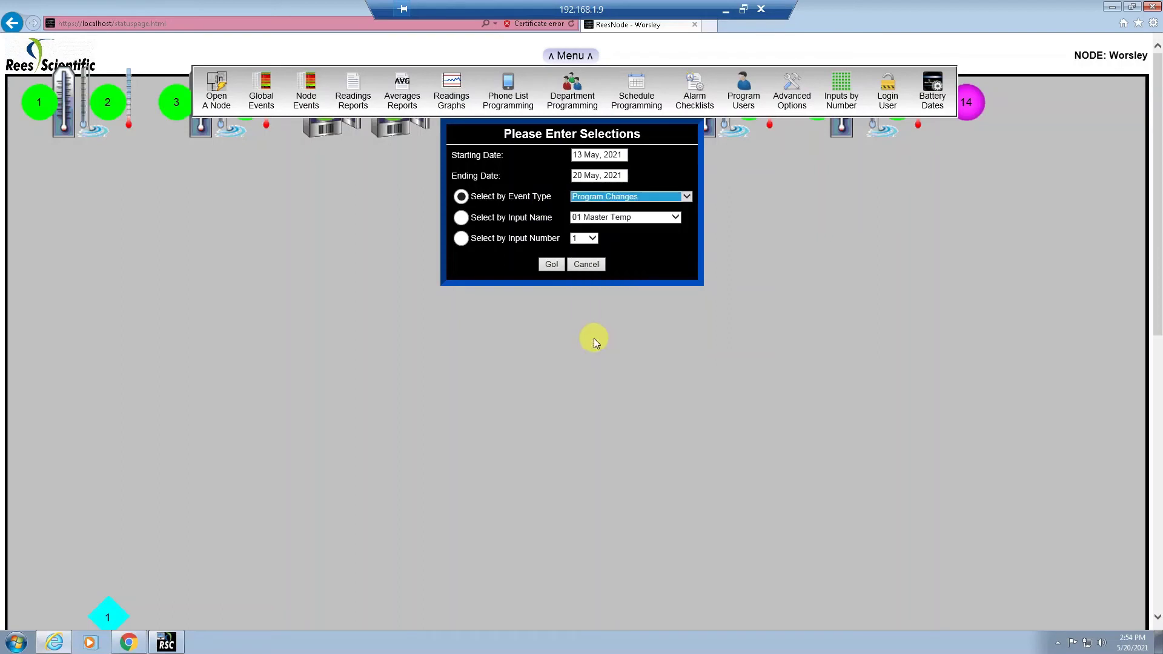
left_click(548, 263)
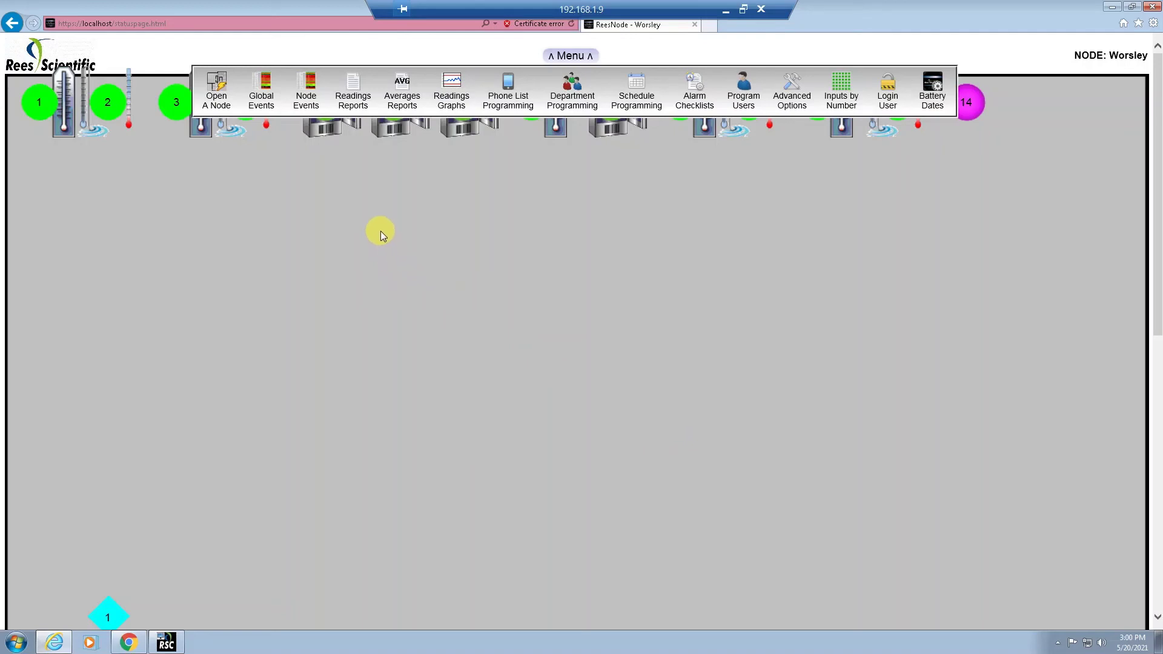
Step: Generate a readings report for humidity inputs 2 and 4, then close it with Ctrl+W
left_click(364, 94)
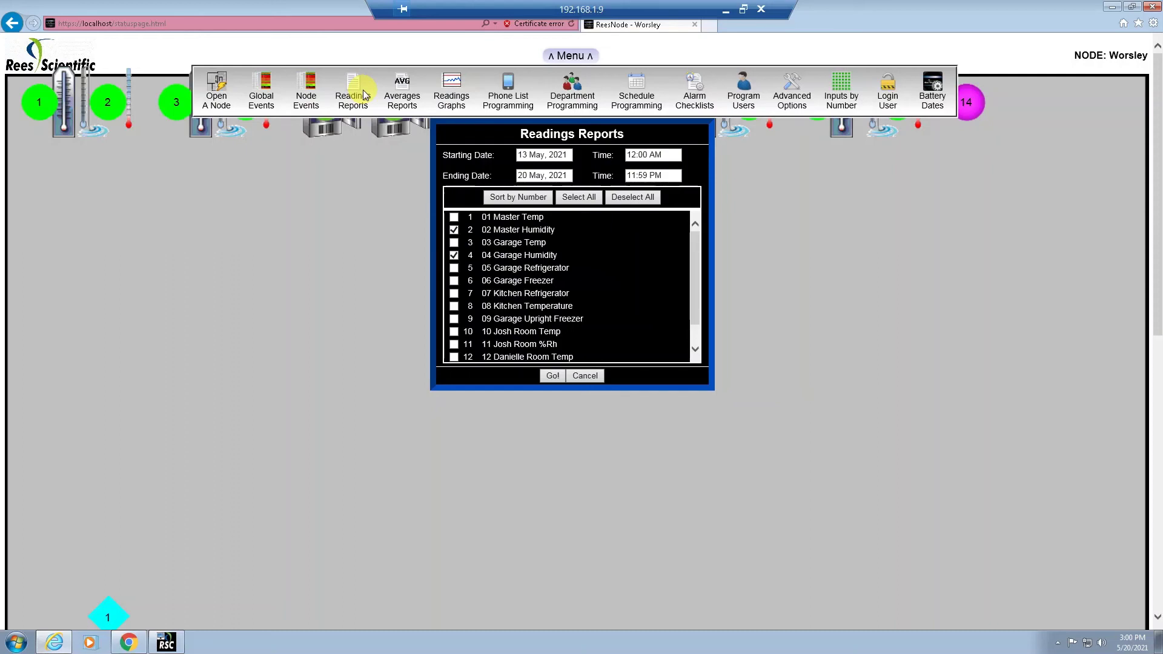
left_click(550, 376)
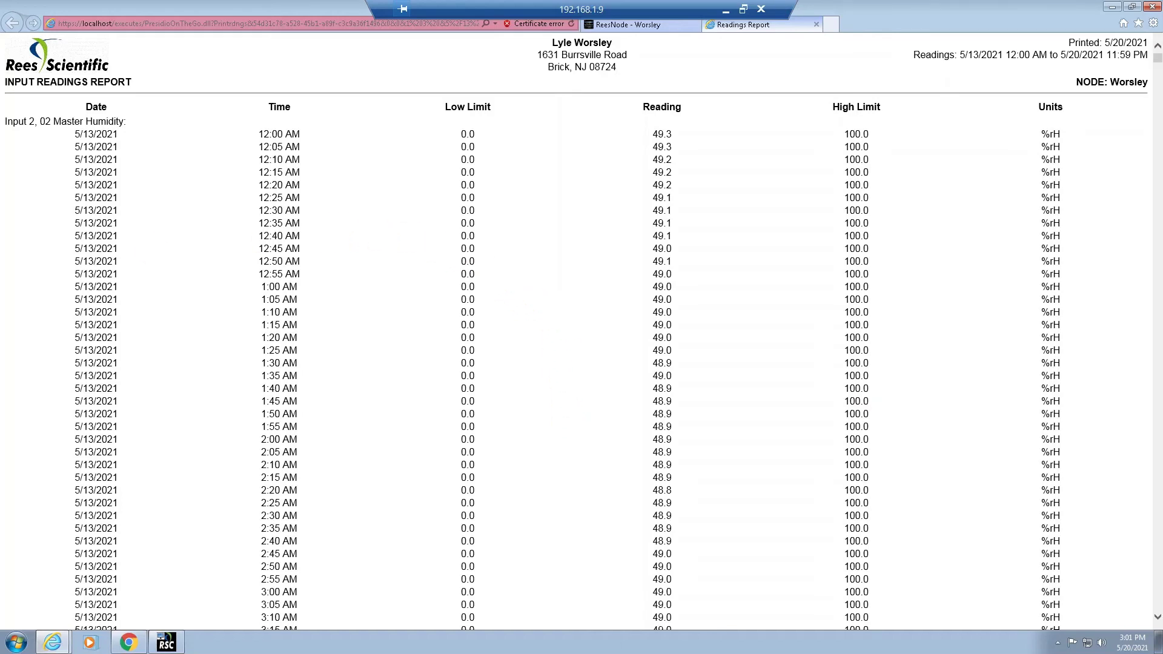
key("ctrl+w")
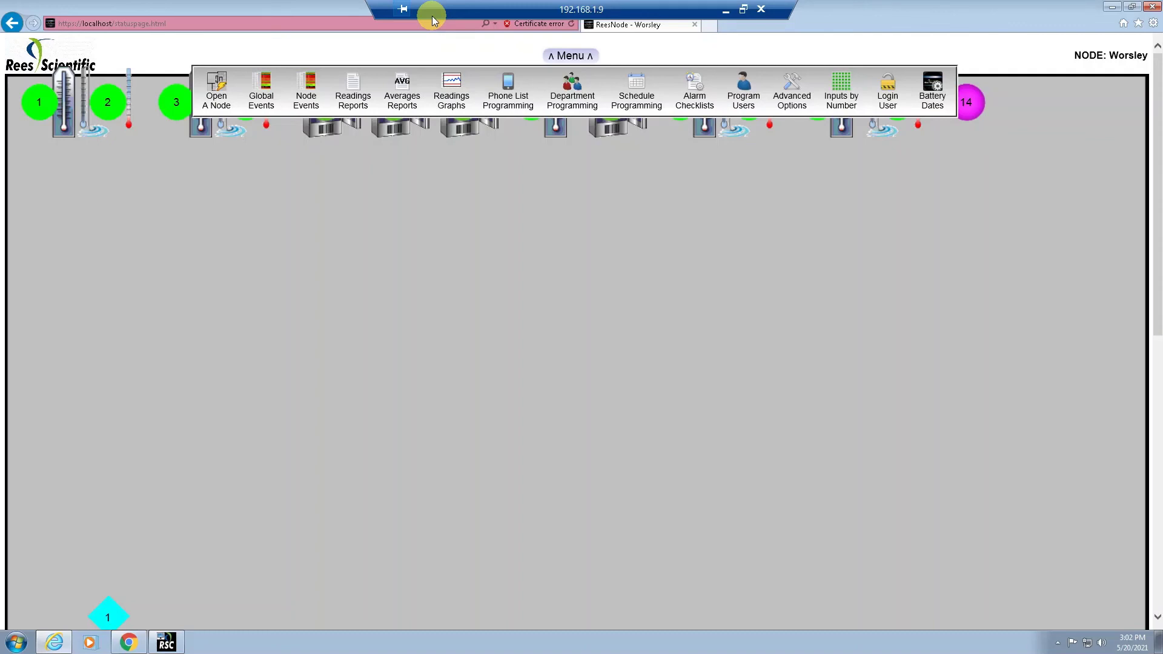
Step: Generate the daily highs/lows/averages report for inputs 2 and 4, 13–20 May 2021
left_click(398, 93)
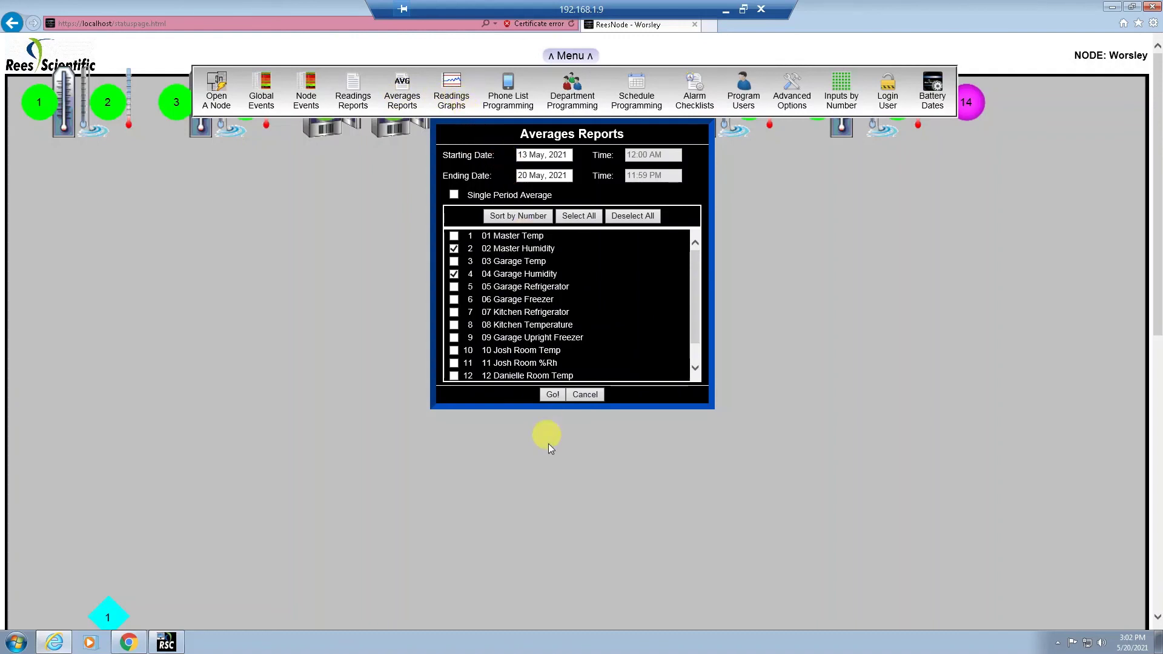
left_click(552, 395)
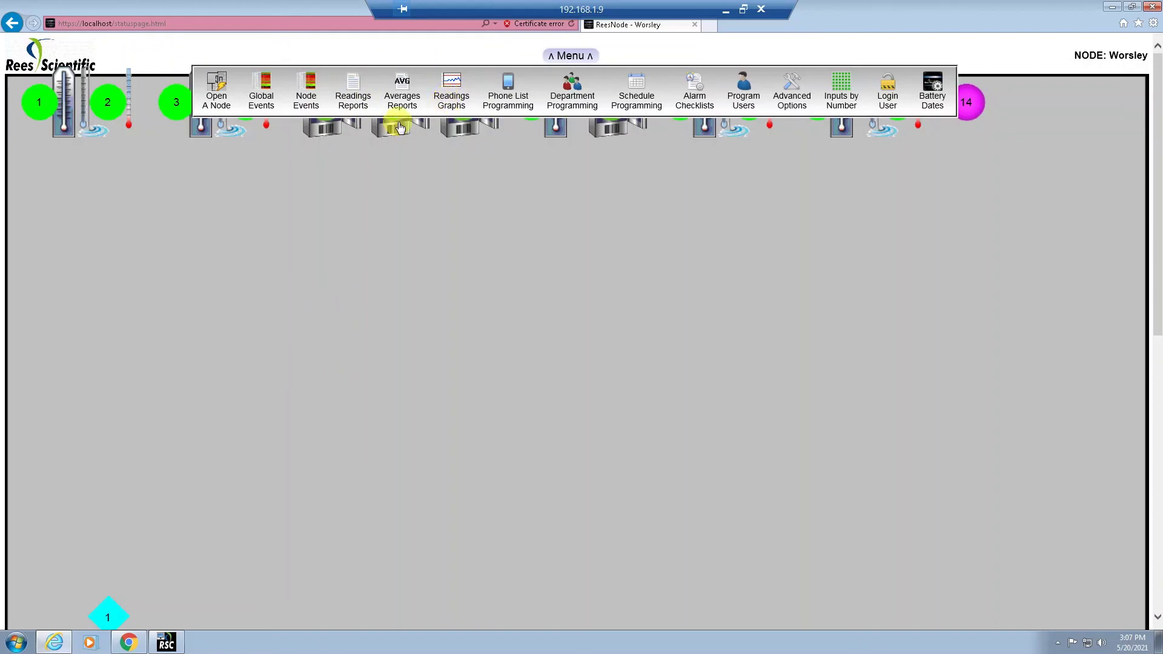
Step: Generate readings graphs for room humidity inputs 11 and 13 covering 13–20 May 2021
left_click(399, 126)
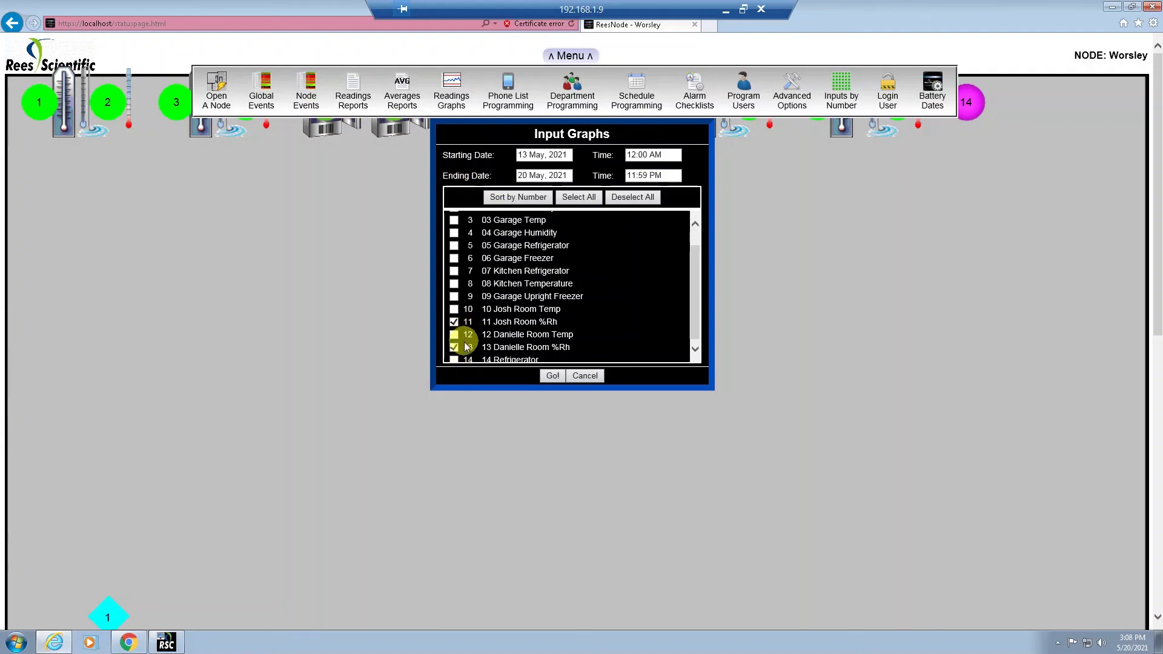
left_click(553, 376)
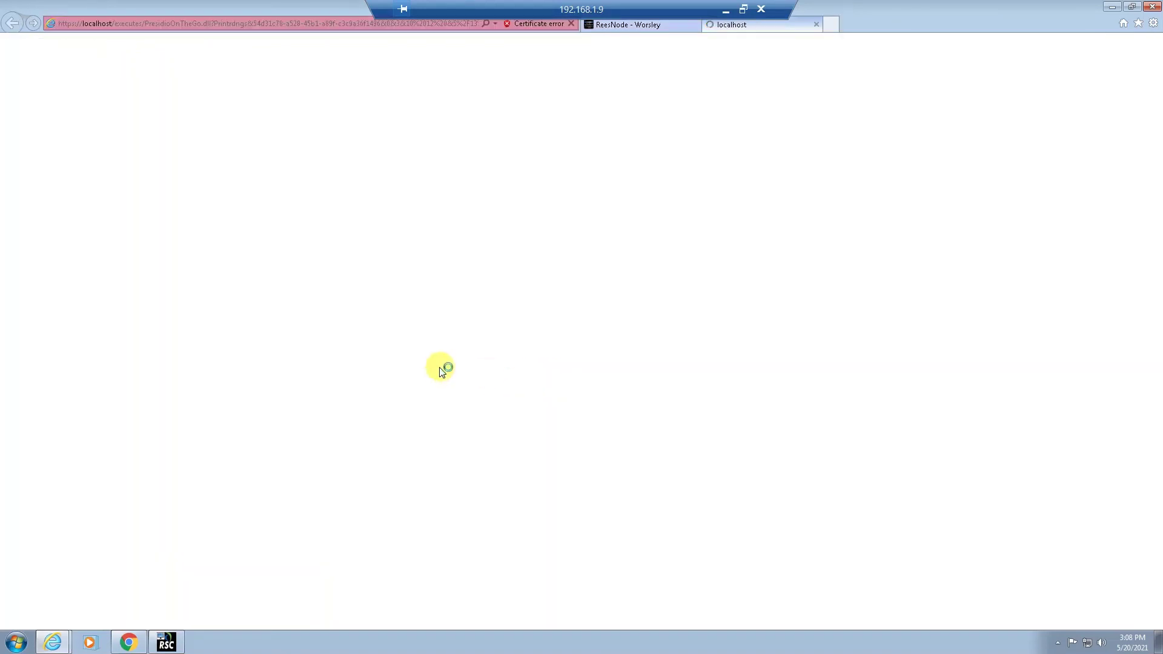